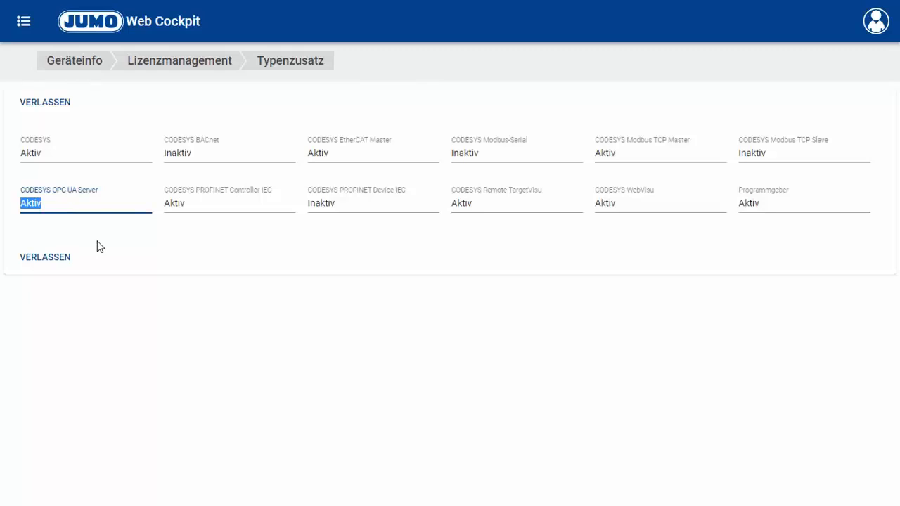
Switch to the CODESYS project and open the Systembus I/O mapping of the CTR04_2 module.
{"action": "left_click", "coordinate": [484, 307]}
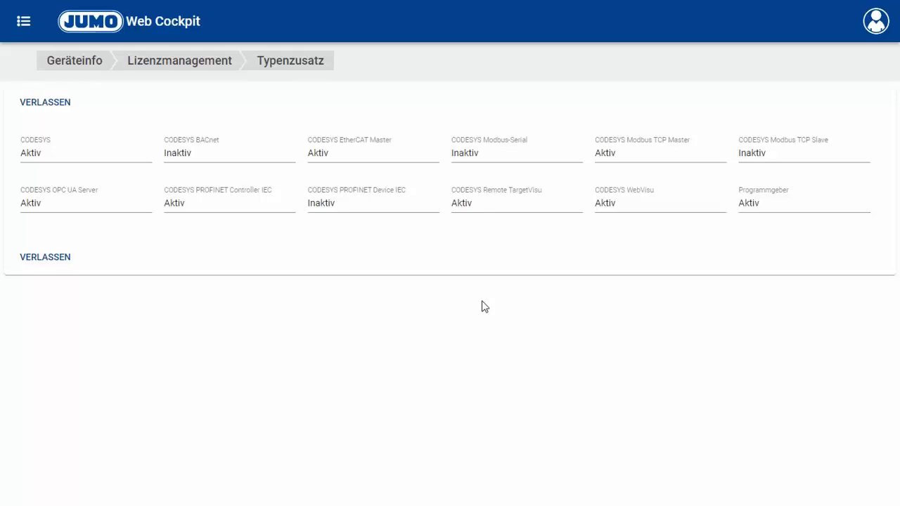
{"action": "key", "text": "alt+Tab"}
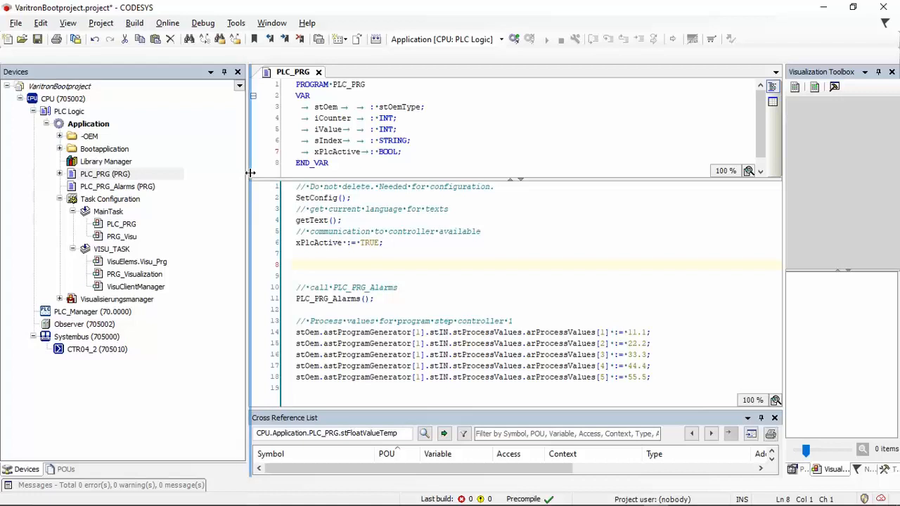
{"action": "left_click_drag", "start_coordinate": [250, 172], "coordinate": [253, 174]}
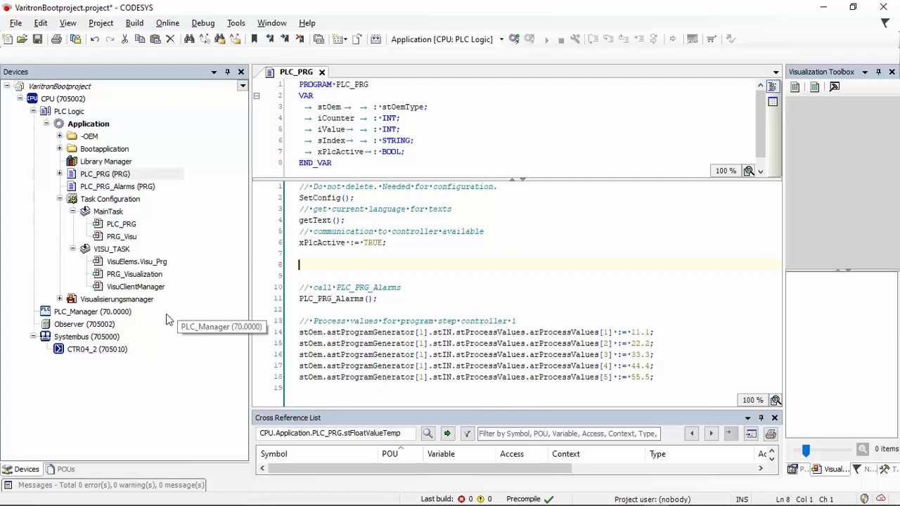
{"action": "left_click", "coordinate": [109, 353]}
{"action": "double_click", "coordinate": [108, 353]}
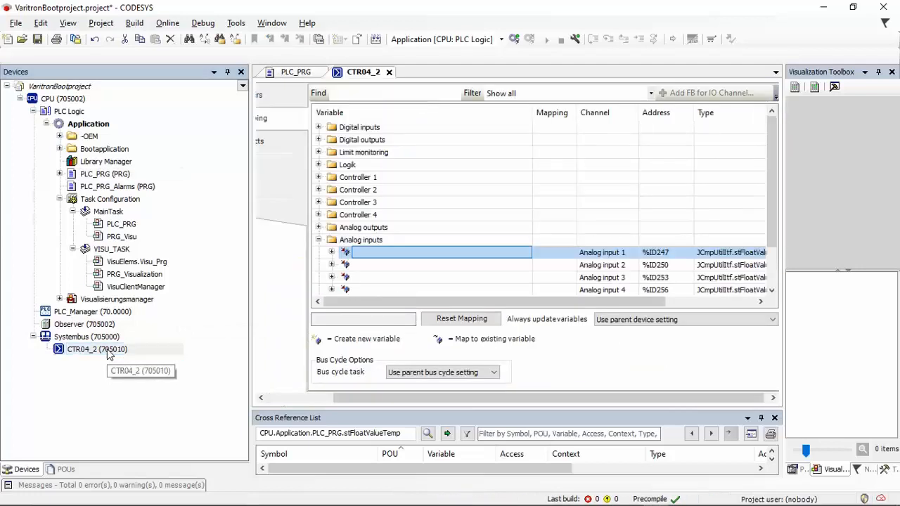
Declare the variable rTemp of type REAL after xPlcActive in the PLC_PRG declaration section.
{"action": "double_click", "coordinate": [105, 175]}
{"action": "left_click", "coordinate": [411, 151]}
{"action": "key", "text": "Return"}
{"action": "type", "text": "rTemp"}
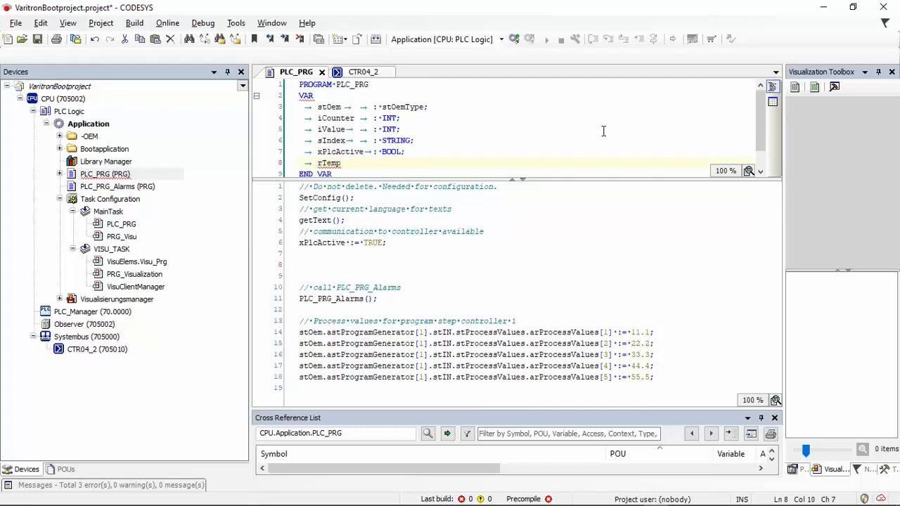
{"action": "key", "text": "Tab"}
{"action": "key", "text": "Tab"}
{"action": "type", "text": ": REAL;"}
Add the statement "rTemp;" to the PLC_PRG code on a new line below the xPlcActive assignment.
{"action": "left_click", "coordinate": [336, 257]}
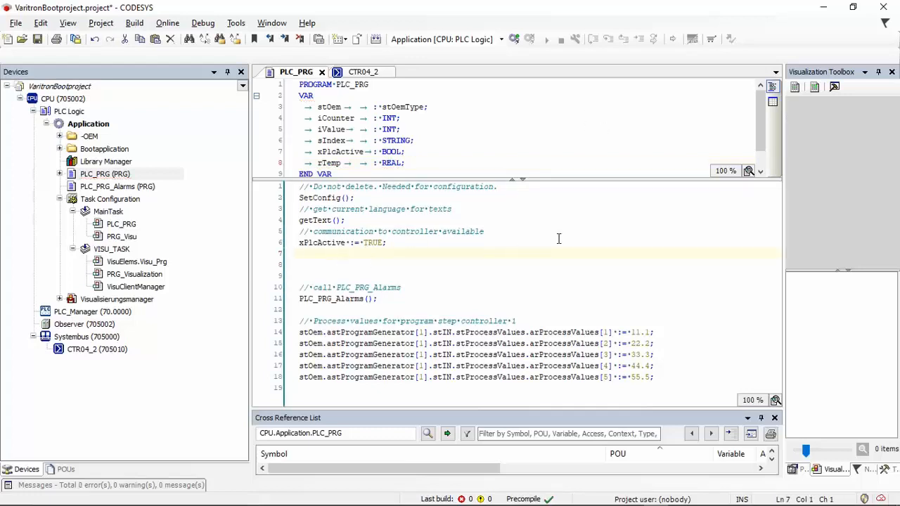
{"action": "key", "text": "Return"}
{"action": "type", "text": "rTemp;"}
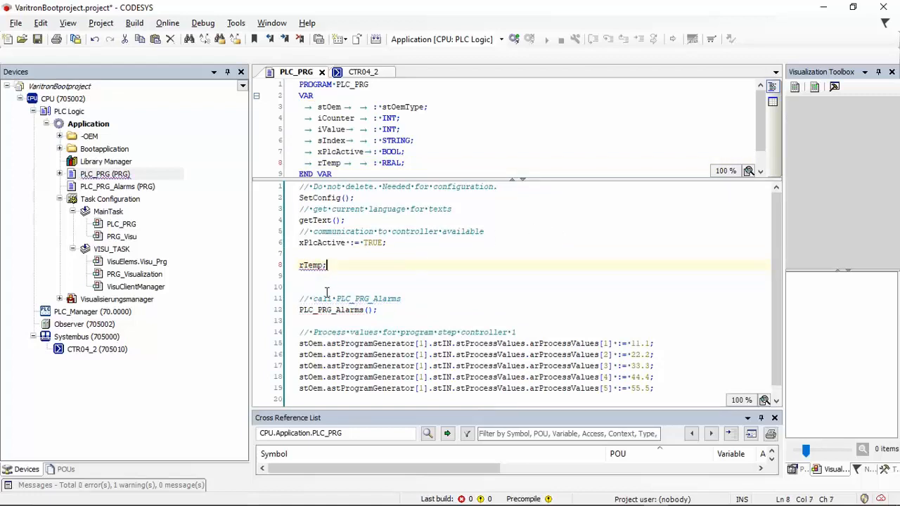
Map the Value channel of the CTR04_2 module's Analog input 1 to the existing variable Application.PLC_PRG.rTemp.
{"action": "left_click", "coordinate": [98, 354]}
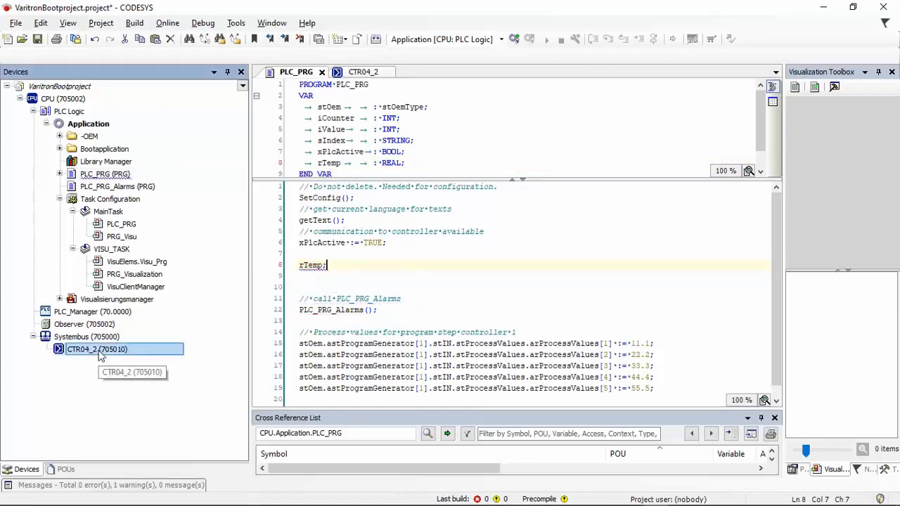
{"action": "double_click", "coordinate": [99, 351]}
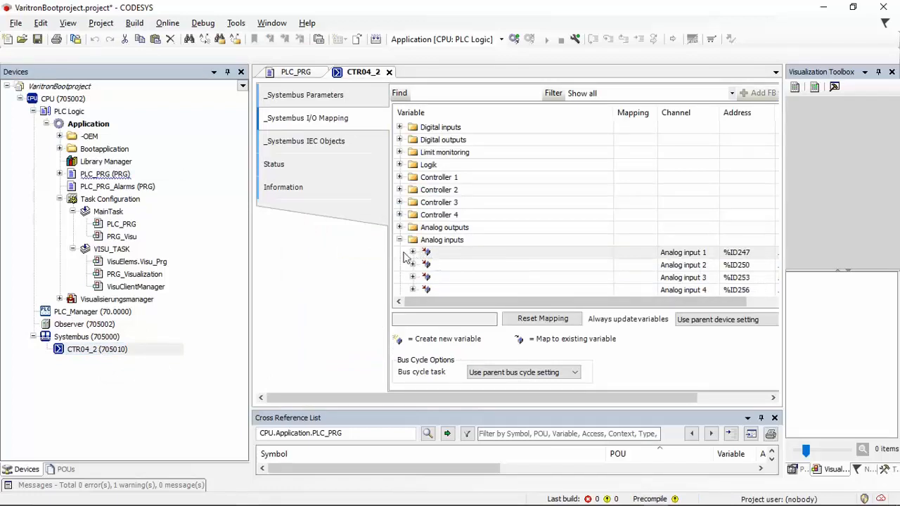
{"action": "double_click", "coordinate": [416, 253]}
{"action": "left_click", "coordinate": [331, 252]}
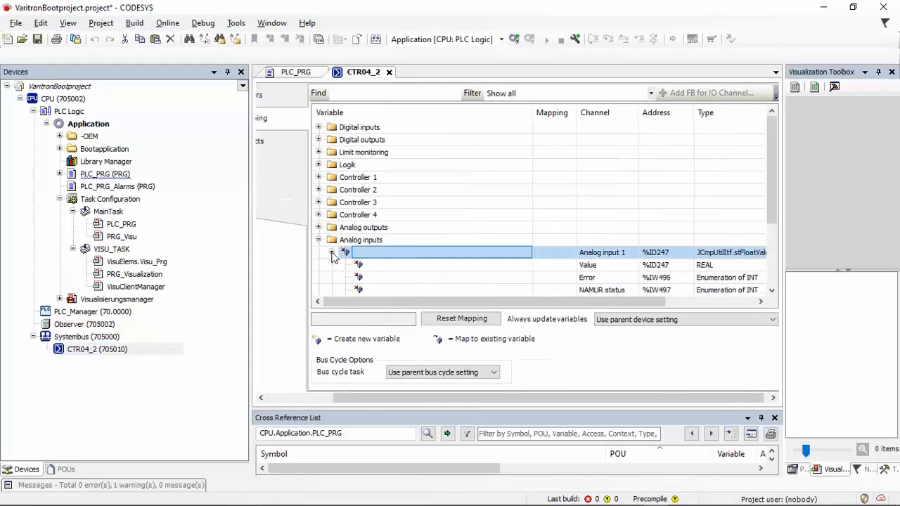
{"action": "left_click", "coordinate": [482, 266]}
{"action": "left_click", "coordinate": [482, 266]}
{"action": "left_click", "coordinate": [525, 264]}
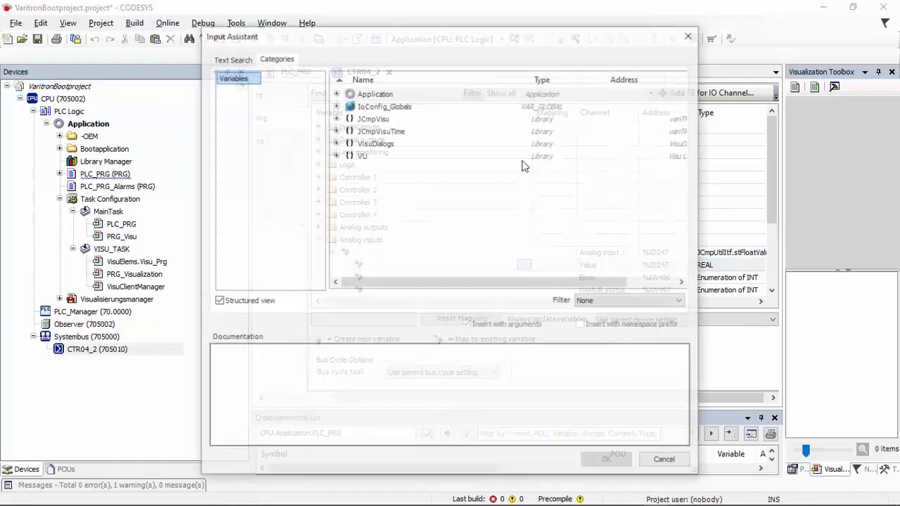
{"action": "left_click", "coordinate": [336, 93]}
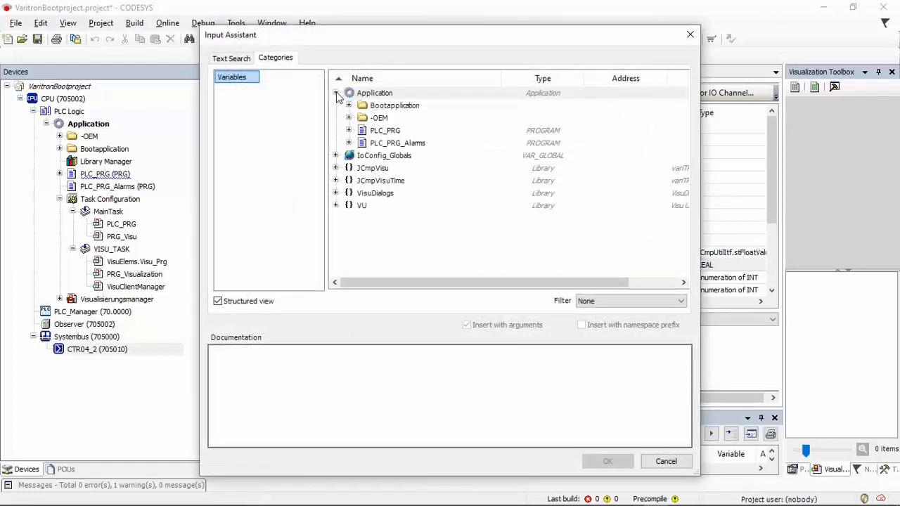
{"action": "left_click", "coordinate": [348, 131]}
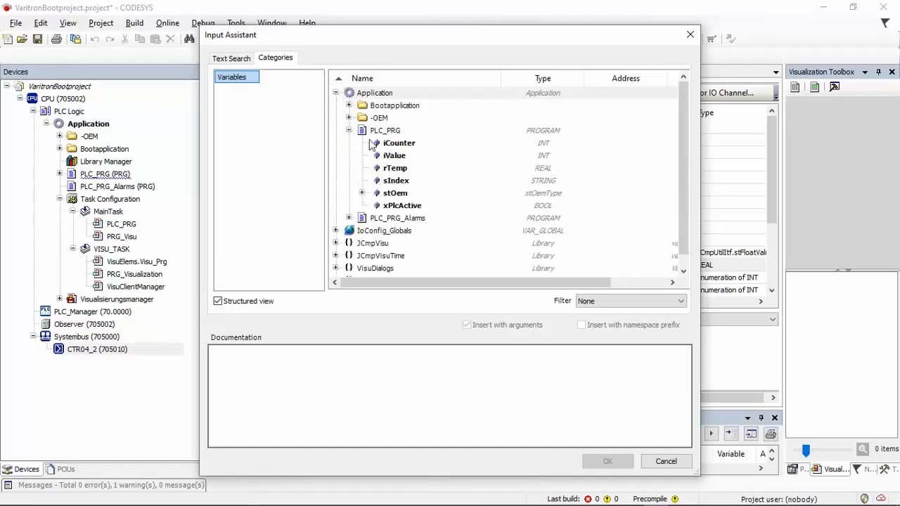
{"action": "double_click", "coordinate": [404, 168]}
{"action": "left_click", "coordinate": [438, 253]}
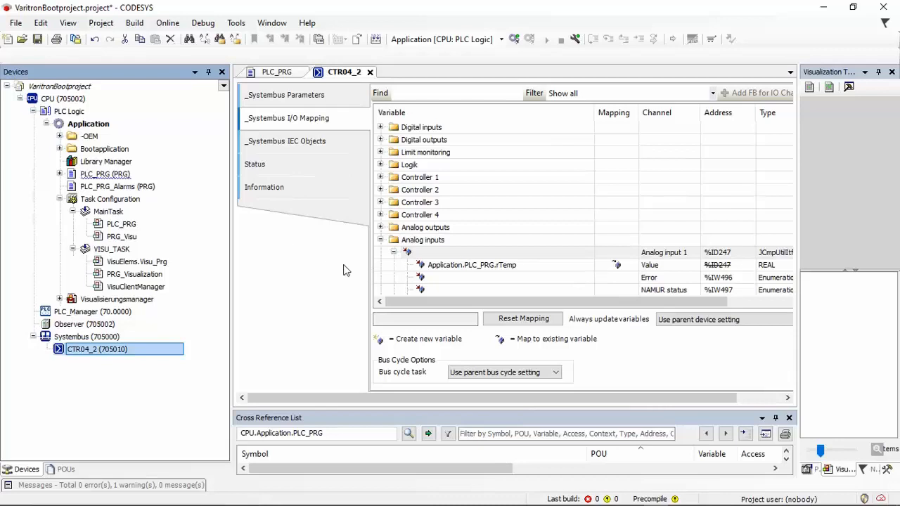
Add a Symbol Configuration object with OPC UA feature support and Optimized Layout to the Application.
{"action": "left_click", "coordinate": [88, 126]}
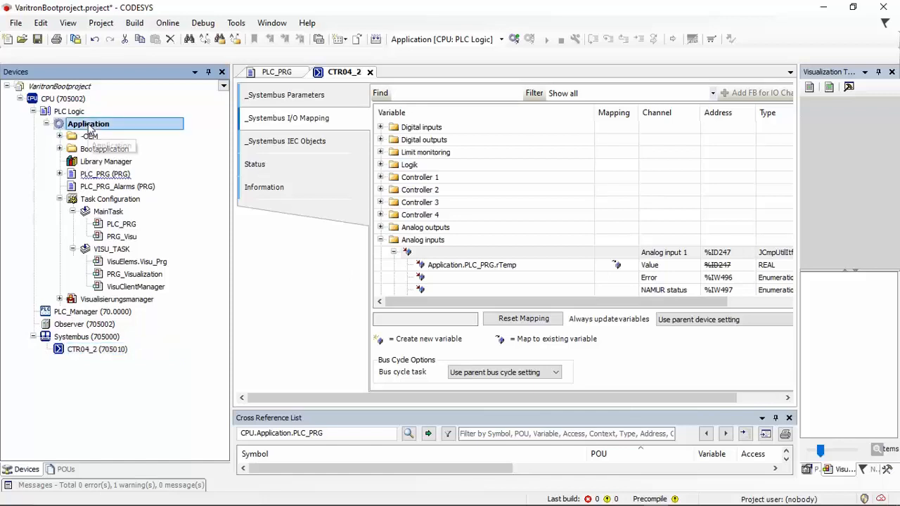
{"action": "right_click", "coordinate": [90, 125]}
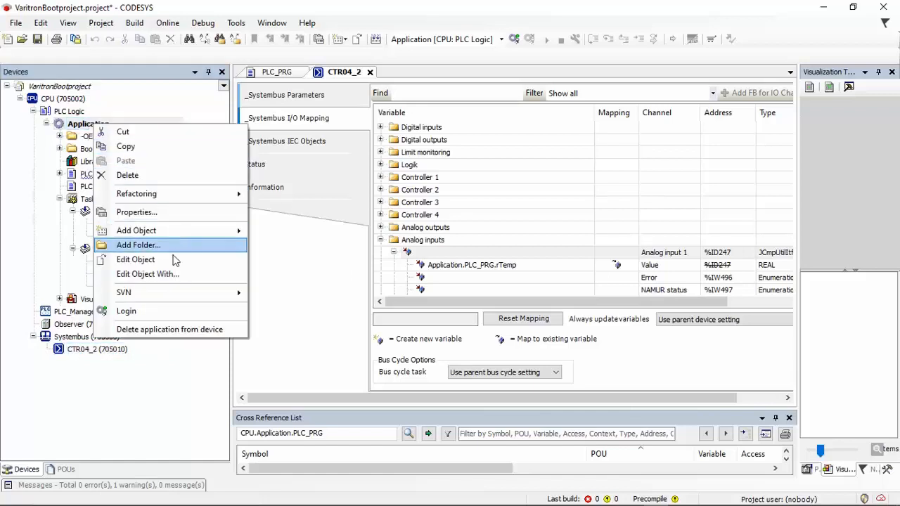
{"action": "mouse_move", "coordinate": [177, 234]}
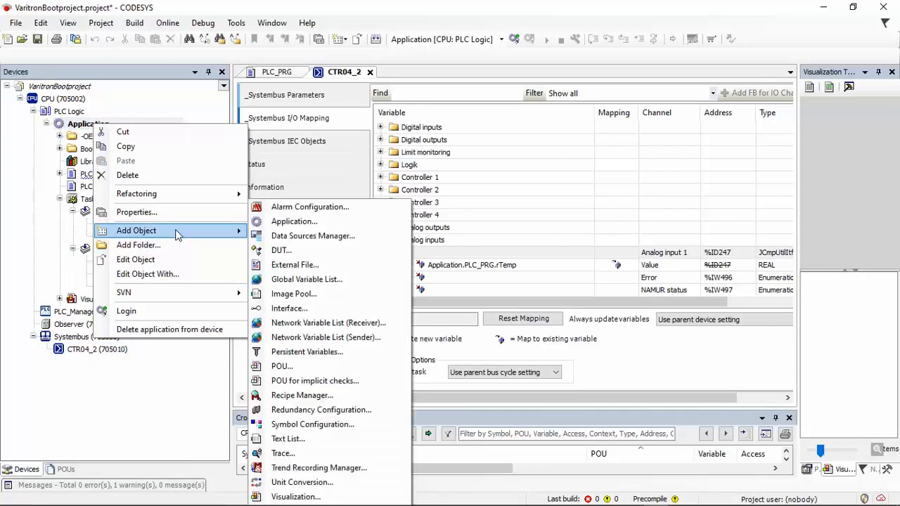
{"action": "left_click", "coordinate": [316, 425]}
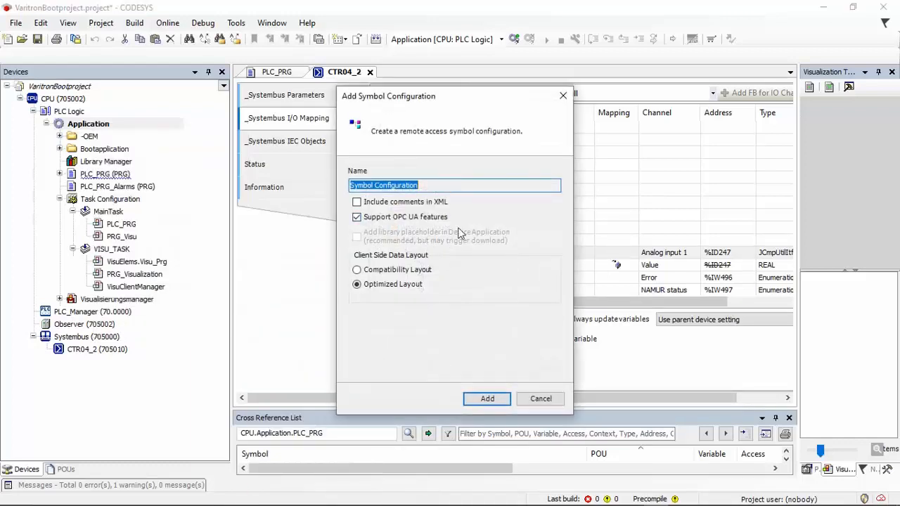
{"action": "left_click", "coordinate": [485, 401]}
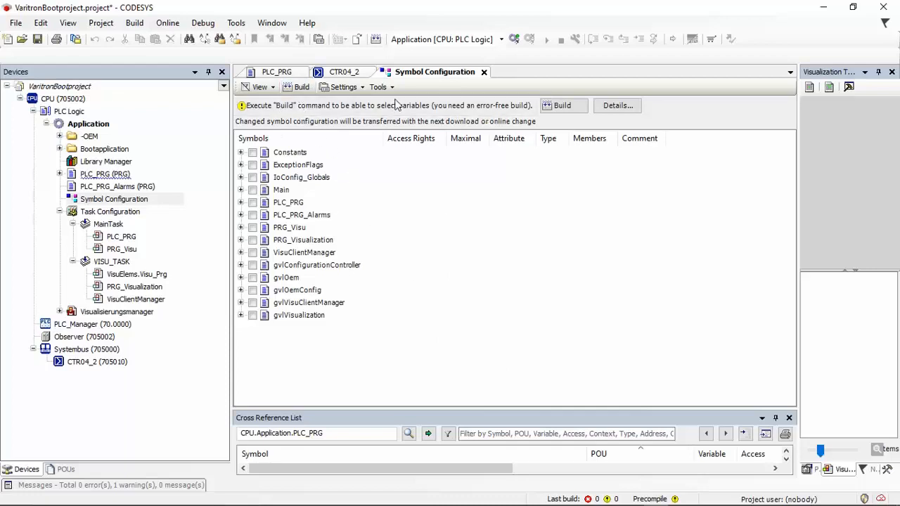
Enable rTemp and iValue under PLC_PRG in the symbol configuration, building the project before and after the selection.
{"action": "left_click", "coordinate": [299, 88]}
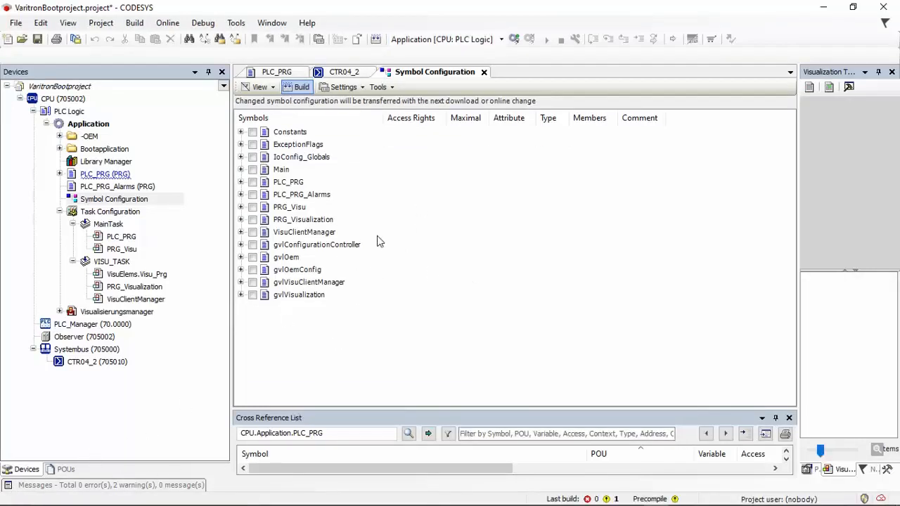
{"action": "left_click", "coordinate": [240, 182]}
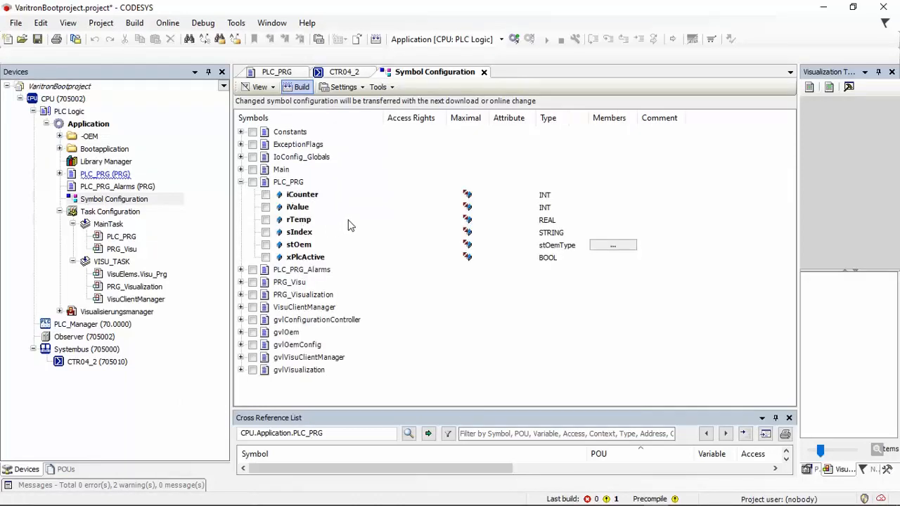
{"action": "left_click", "coordinate": [266, 220]}
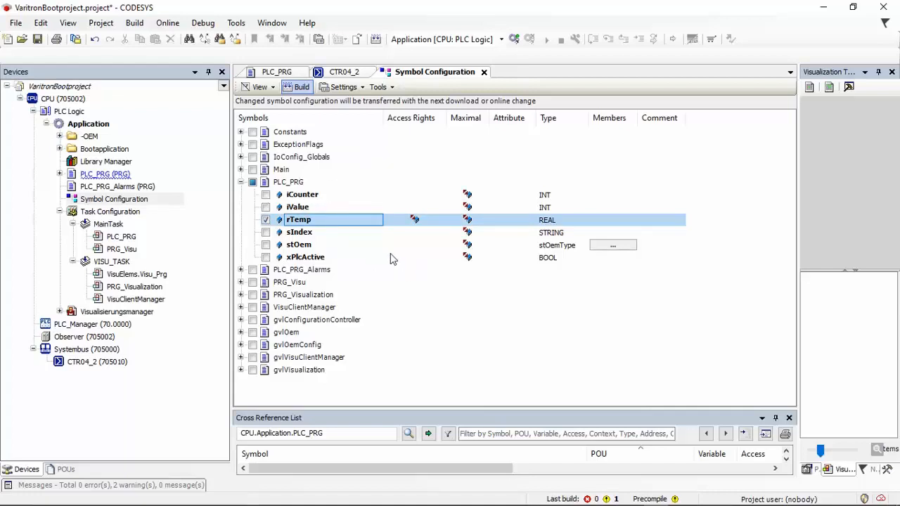
{"action": "left_click", "coordinate": [266, 208]}
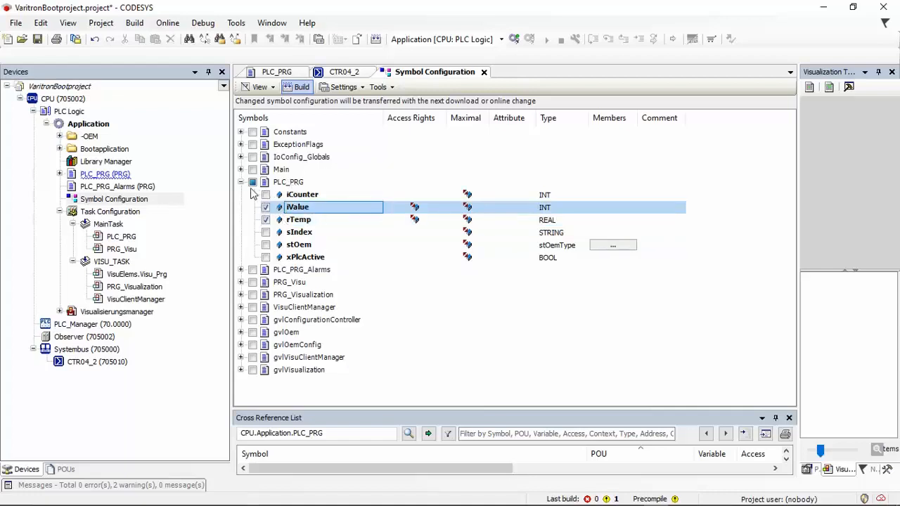
{"action": "left_click", "coordinate": [241, 183]}
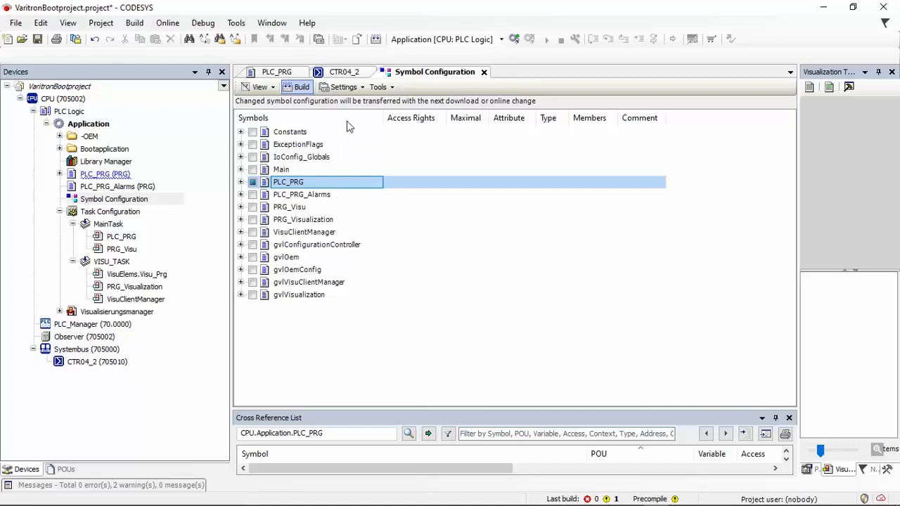
{"action": "left_click", "coordinate": [376, 39]}
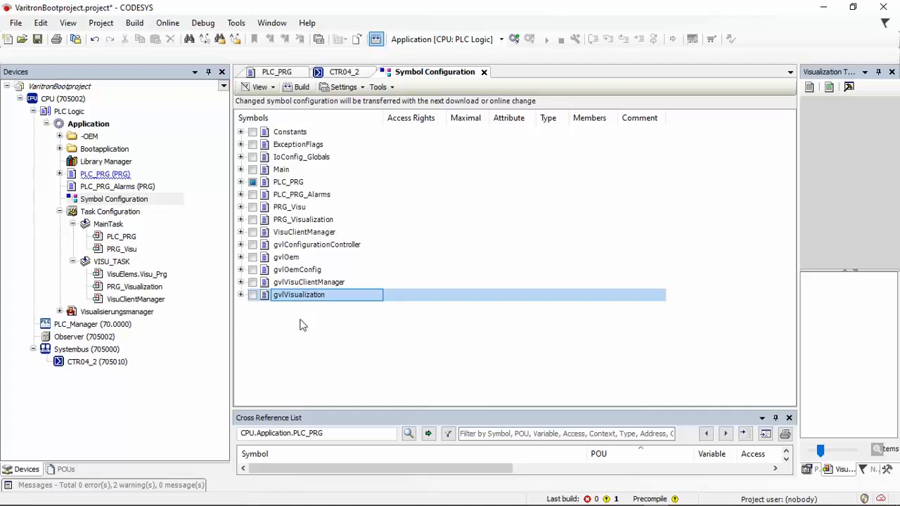
Scan the network from the CPU's communication settings to connect the 705002 device, and log in with download.
{"action": "left_click", "coordinate": [69, 102]}
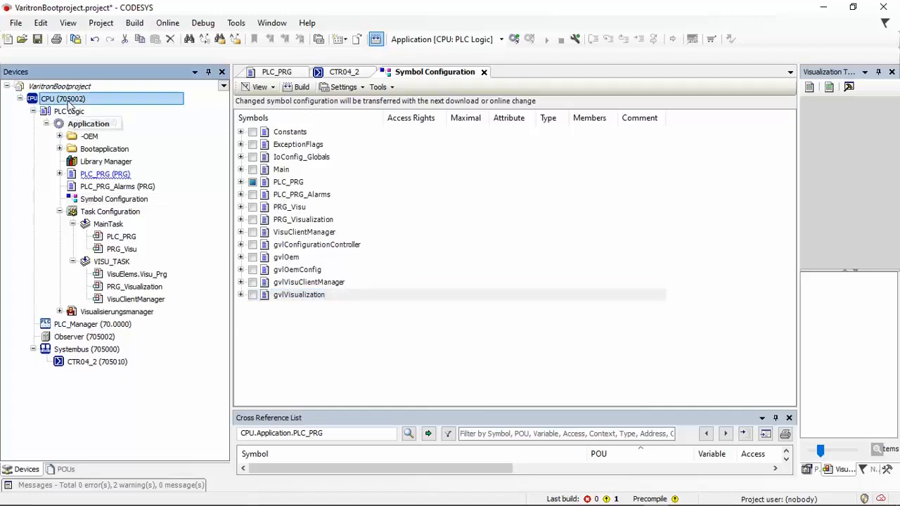
{"action": "double_click", "coordinate": [69, 103]}
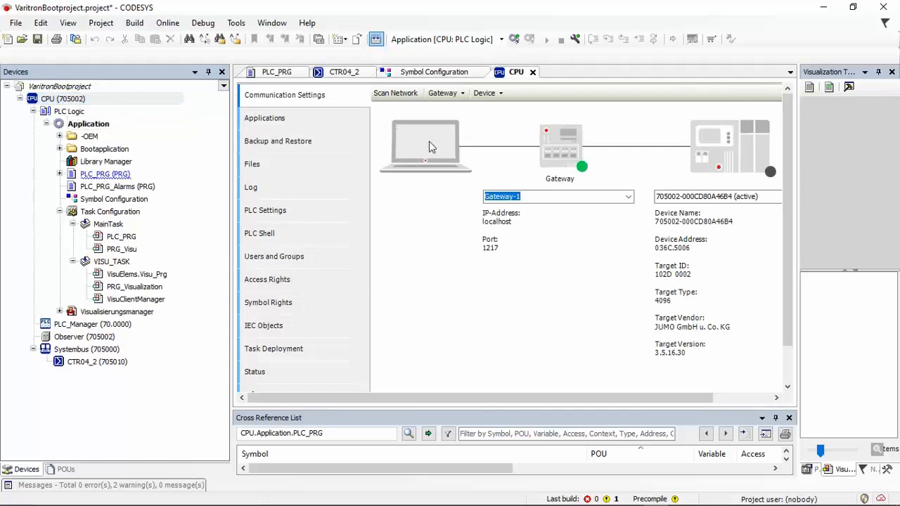
{"action": "left_click", "coordinate": [395, 93]}
{"action": "double_click", "coordinate": [364, 168]}
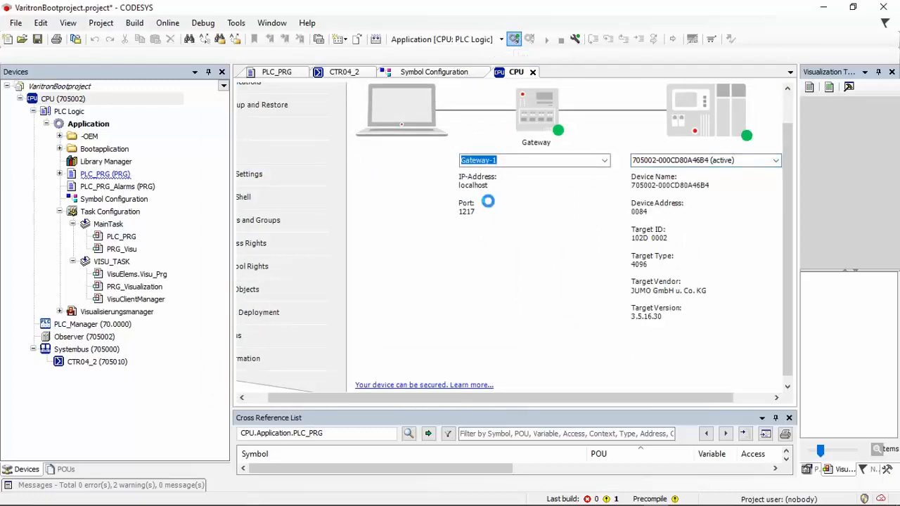
{"action": "left_click", "coordinate": [341, 258]}
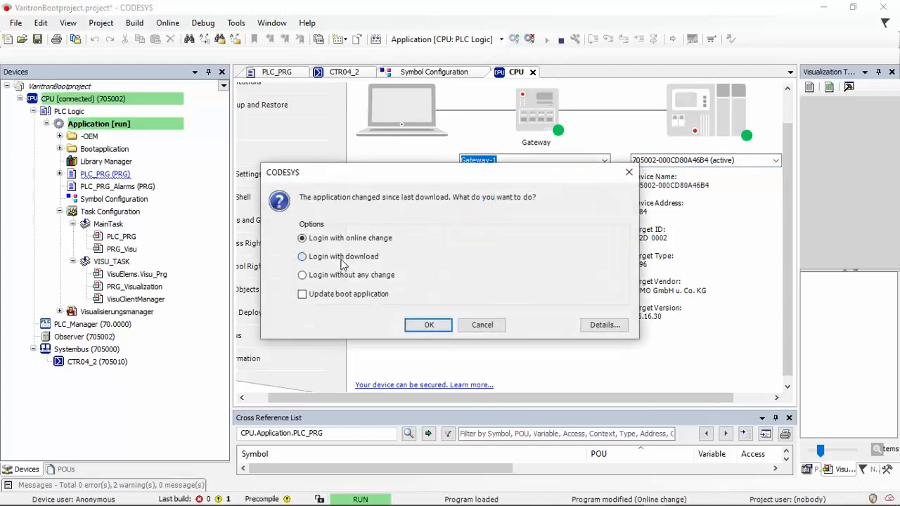
{"action": "left_click", "coordinate": [424, 324]}
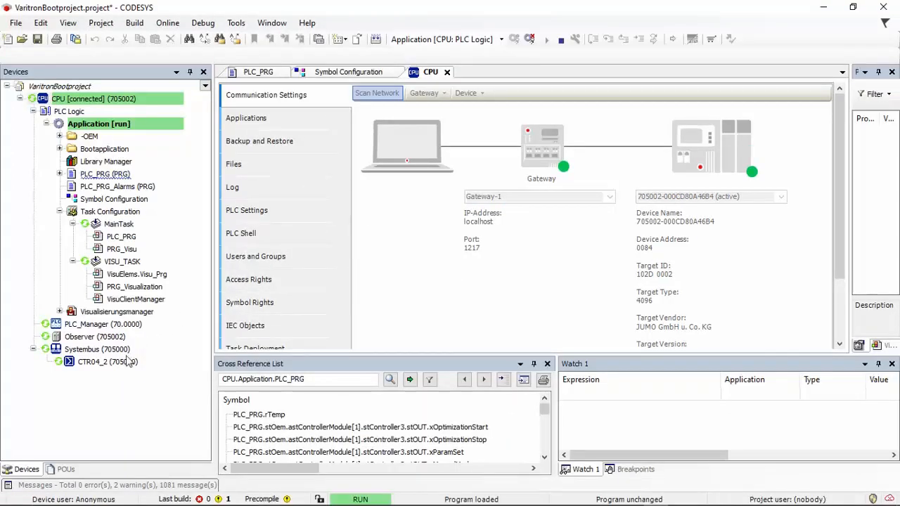
Examine the current value of rTemp on Analog input 1 in the CTR04_2 I/O mapping.
{"action": "left_click", "coordinate": [103, 362]}
{"action": "double_click", "coordinate": [103, 362]}
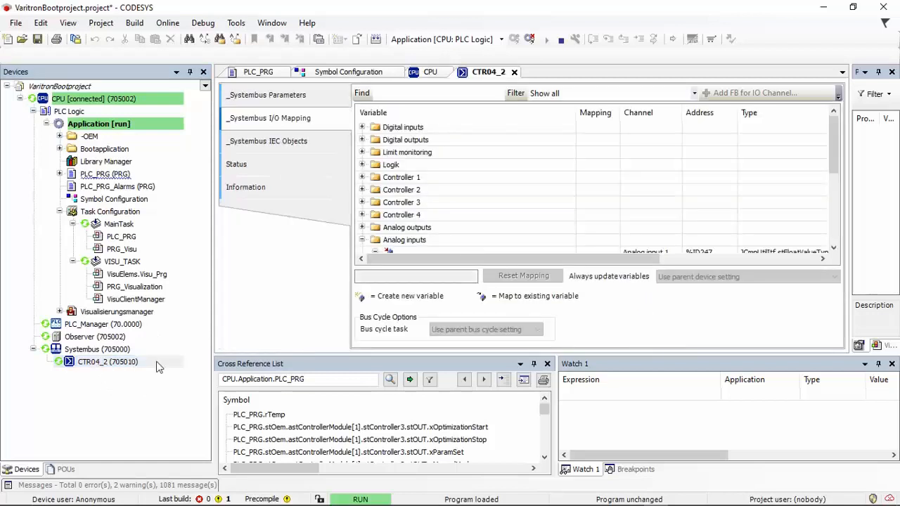
{"action": "left_click_drag", "start_coordinate": [553, 258], "coordinate": [653, 258]}
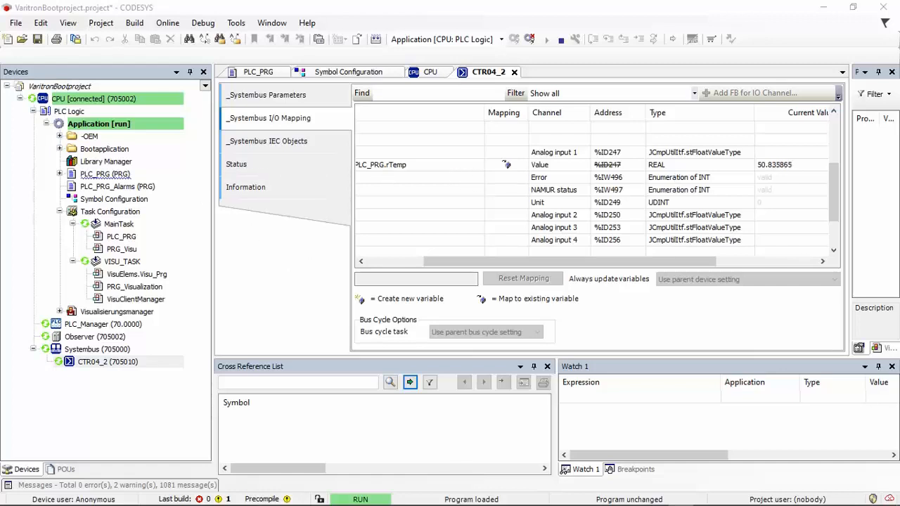
Switch to UaExpert and add a custom discovery entry with the URL opc.tcp://192.168.2.132 for a new server.
{"action": "left_click_drag", "start_coordinate": [899, 14], "coordinate": [545, 88]}
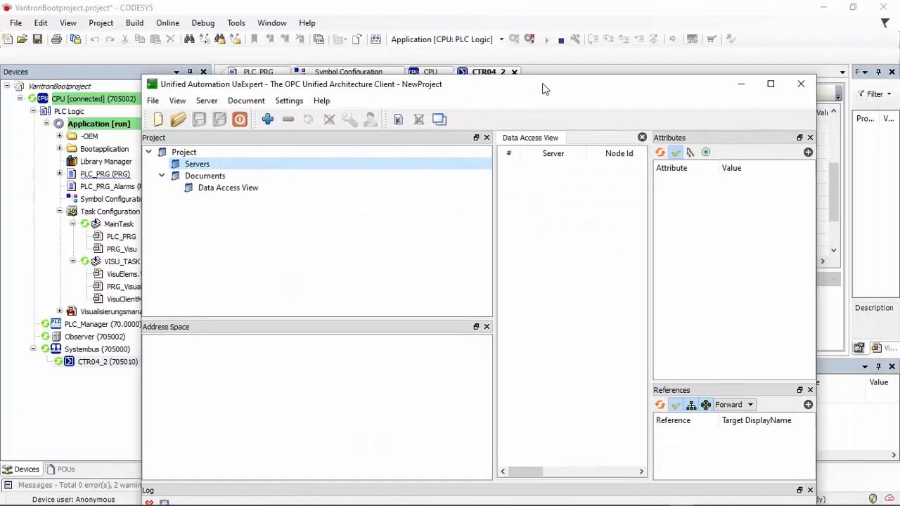
{"action": "double_click", "coordinate": [550, 89]}
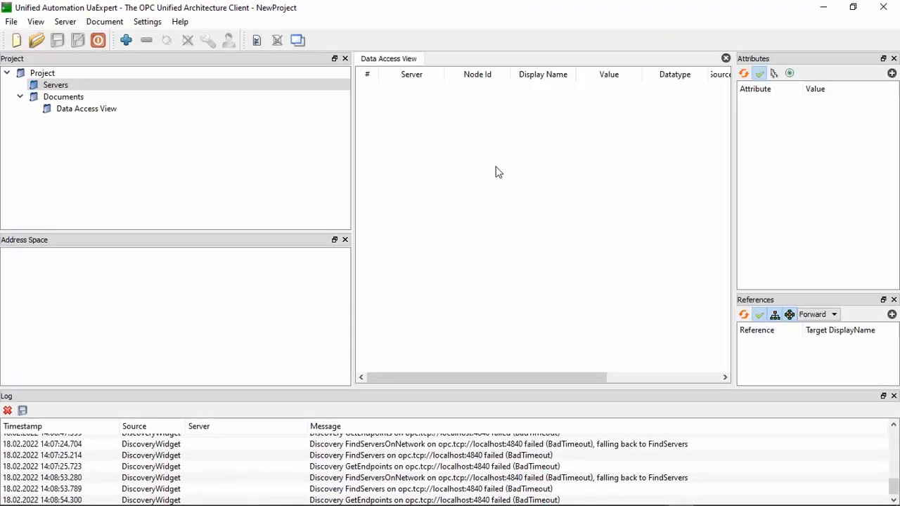
{"action": "left_click", "coordinate": [56, 85]}
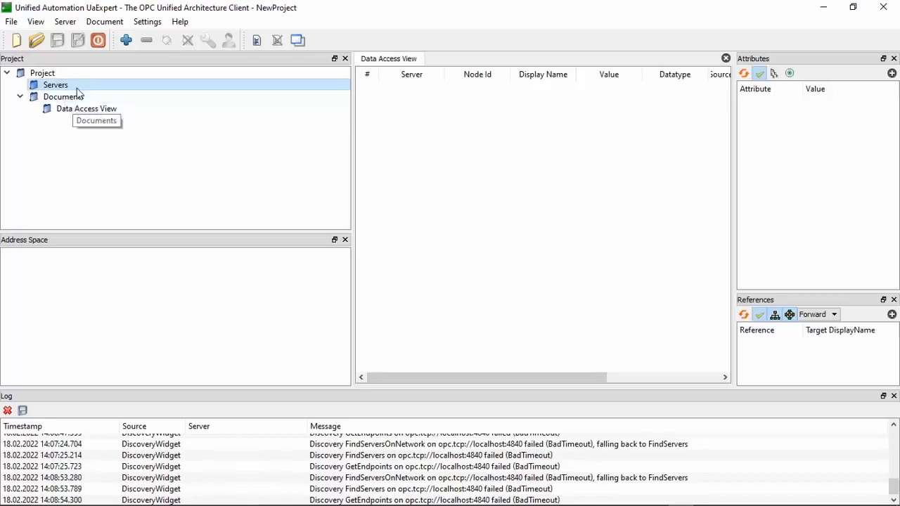
{"action": "left_click", "coordinate": [125, 40]}
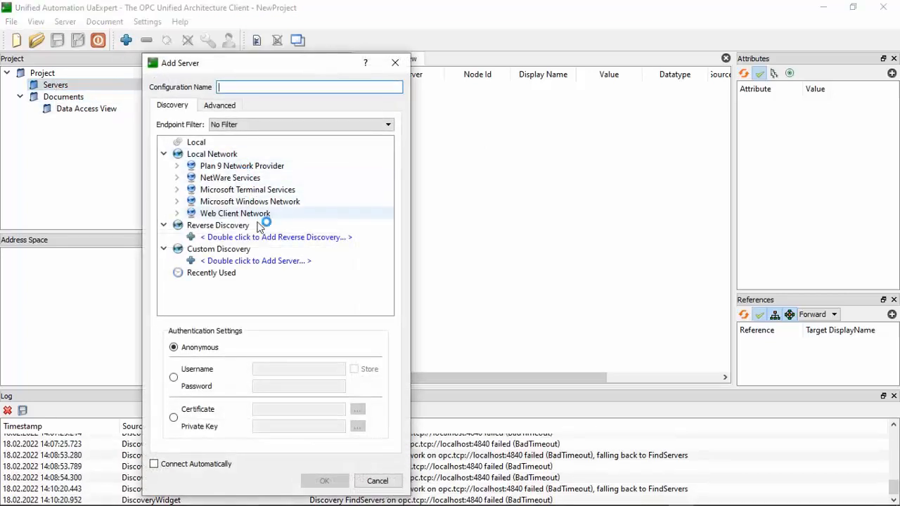
{"action": "double_click", "coordinate": [246, 266]}
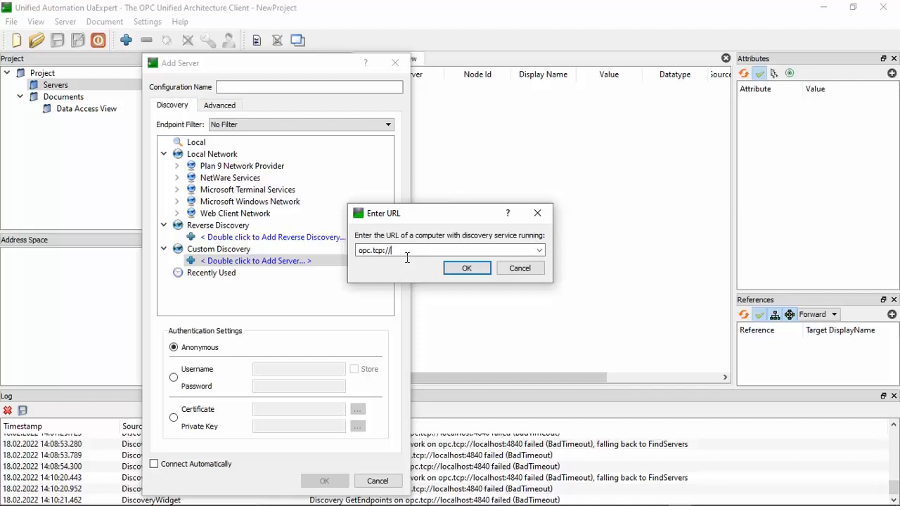
{"action": "type", "text": "192.168.2.132"}
{"action": "left_click", "coordinate": [476, 273]}
Add the OPCUAServer@705002-000CD80A46B4 server to the project, using its None - None (uatcp-uasc-uabinary) endpoint under opc.tcp://192.168.2.132.
{"action": "left_click", "coordinate": [176, 273]}
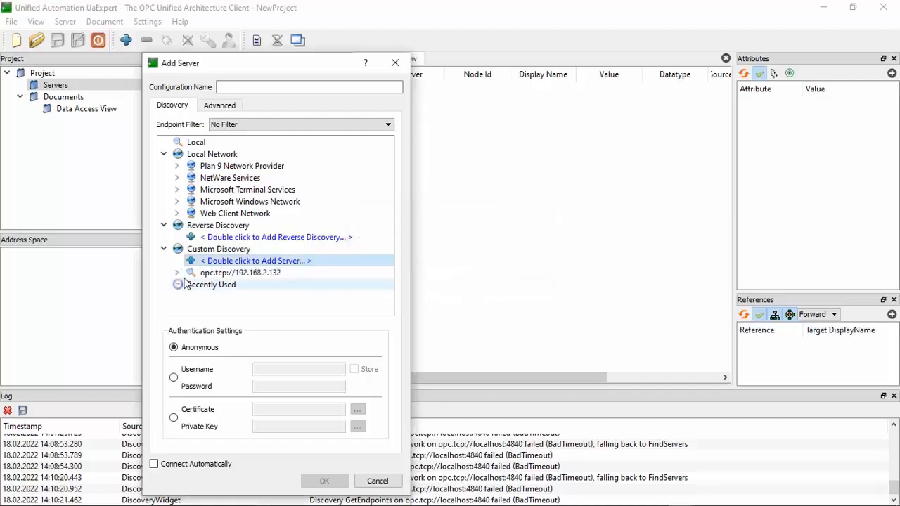
{"action": "left_click", "coordinate": [190, 285]}
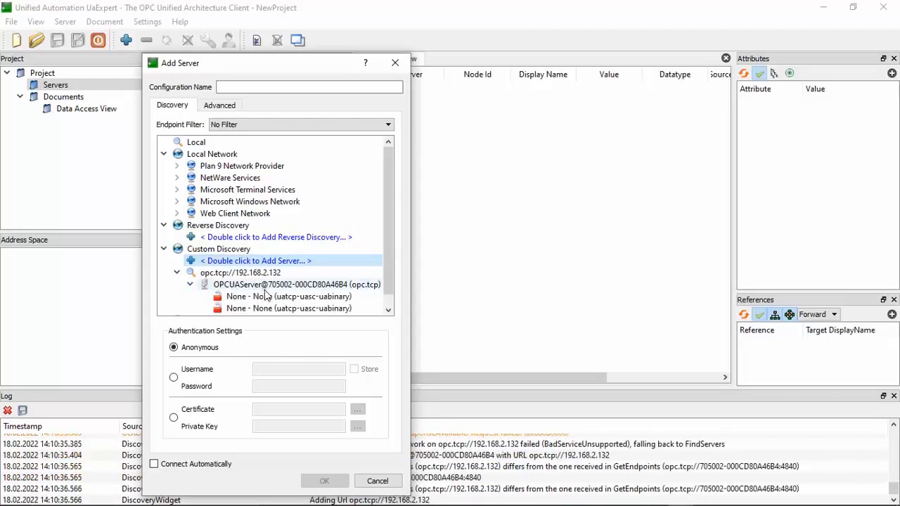
{"action": "scroll", "coordinate": [262, 289], "scroll_direction": "down", "scroll_amount": 1}
{"action": "left_click", "coordinate": [262, 286]}
{"action": "left_click", "coordinate": [324, 481]}
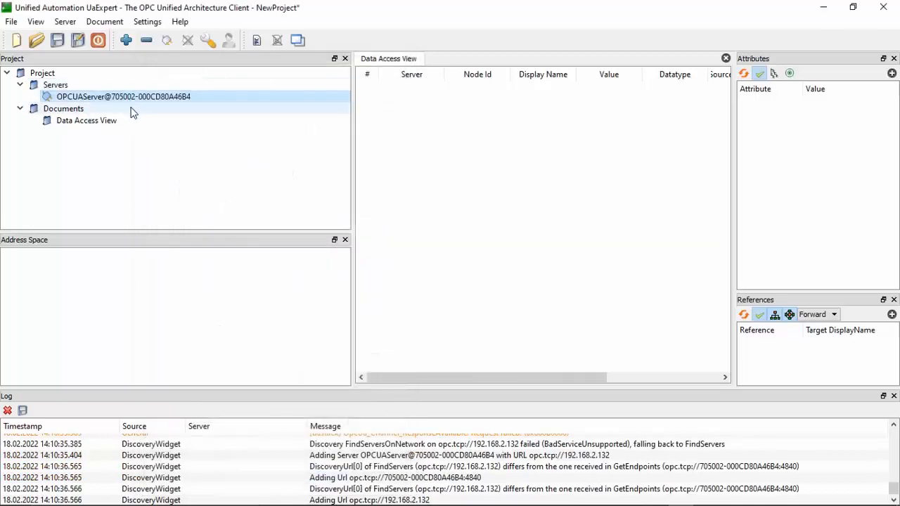
Set the server's endpoint URL to opc.tcp://192.168.2.132:4840 and connect to the server.
{"action": "left_click", "coordinate": [210, 41]}
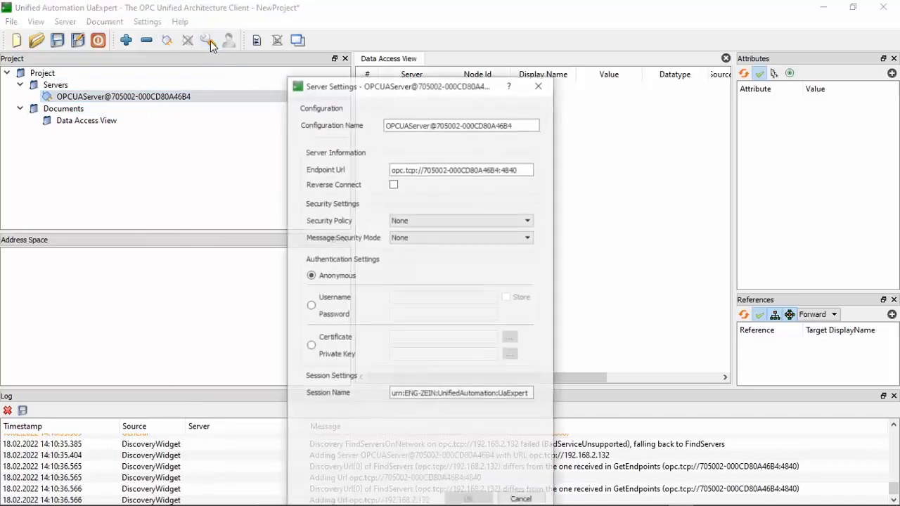
{"action": "left_click", "coordinate": [471, 169]}
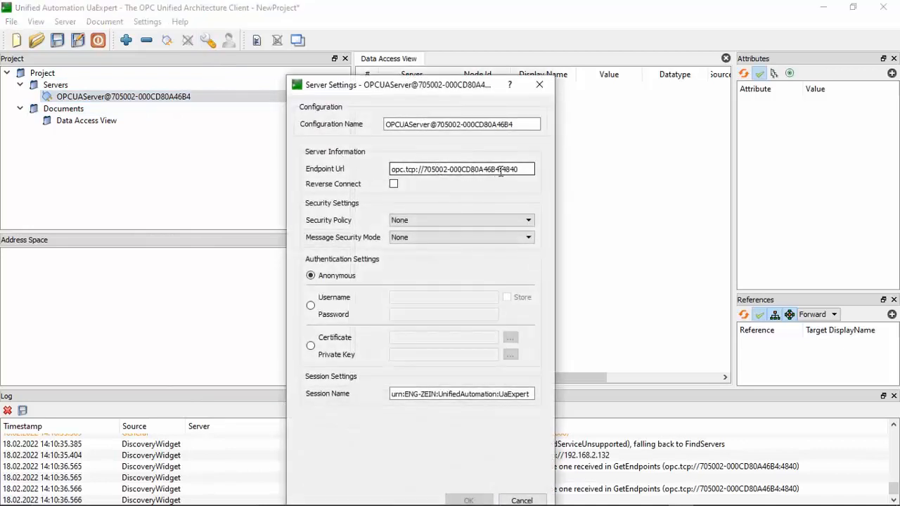
{"action": "key", "text": "BackSpace"}
{"action": "key", "text": "BackSpace"}
{"action": "key", "text": "BackSpace"}
{"action": "key", "text": "BackSpace"}
{"action": "key", "text": "BackSpace"}
{"action": "key", "text": "BackSpace"}
{"action": "key", "text": "BackSpace"}
{"action": "key", "text": "BackSpace"}
{"action": "key", "text": "BackSpace"}
{"action": "key", "text": "BackSpace"}
{"action": "key", "text": "BackSpace"}
{"action": "key", "text": "BackSpace"}
{"action": "key", "text": "BackSpace"}
{"action": "key", "text": "BackSpace"}
{"action": "key", "text": "BackSpace"}
{"action": "key", "text": "BackSpace"}
{"action": "key", "text": "BackSpace"}
{"action": "key", "text": "BackSpace"}
{"action": "key", "text": "BackSpace"}
{"action": "type", "text": "192.1"}
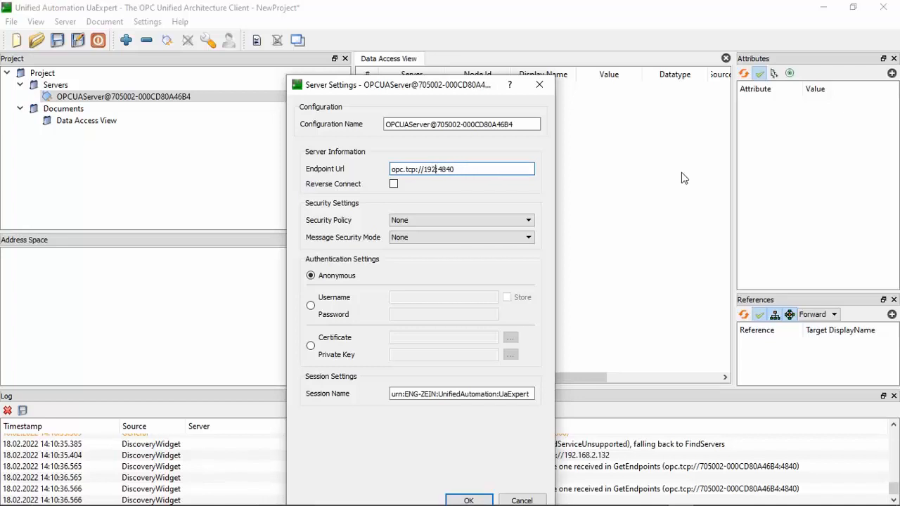
{"action": "type", "text": "68.2.132"}
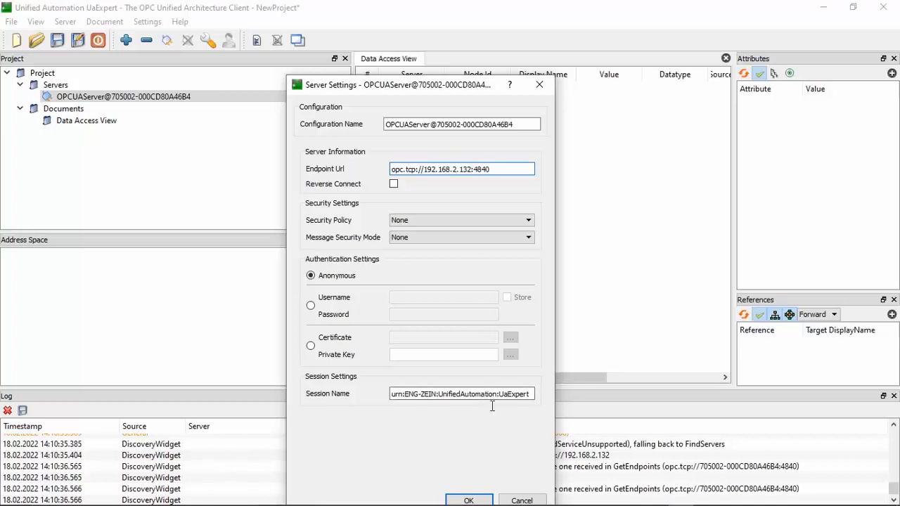
{"action": "left_click", "coordinate": [468, 500]}
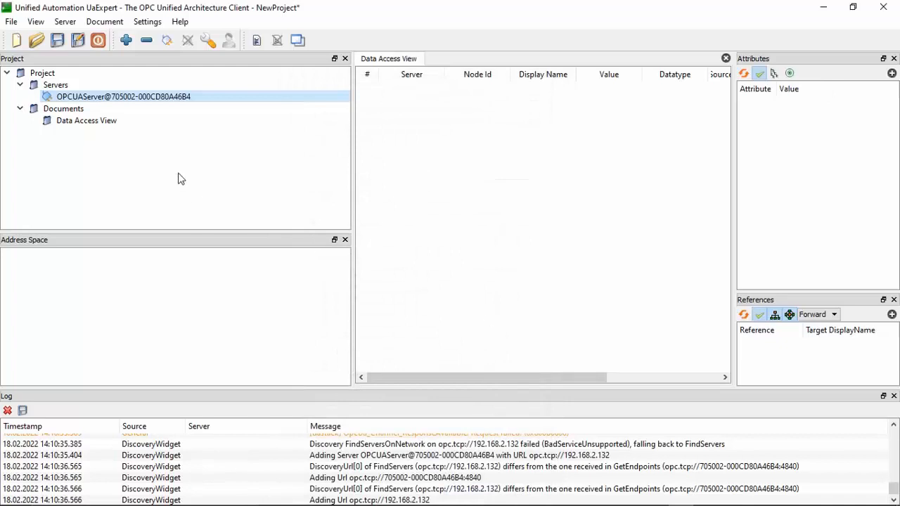
{"action": "left_click", "coordinate": [169, 41]}
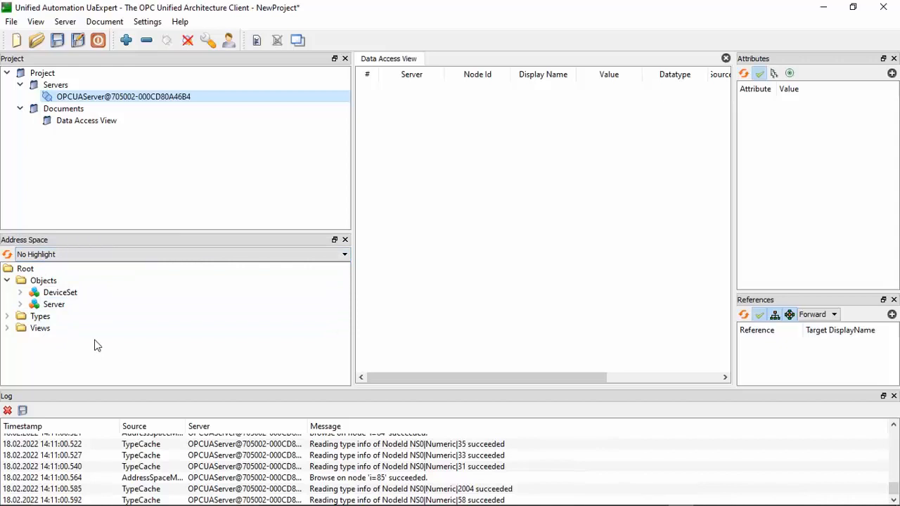
Expand DeviceSet in the address space through the JUMO device and Resources to Application, and enlarge the address space area.
{"action": "left_click", "coordinate": [20, 293]}
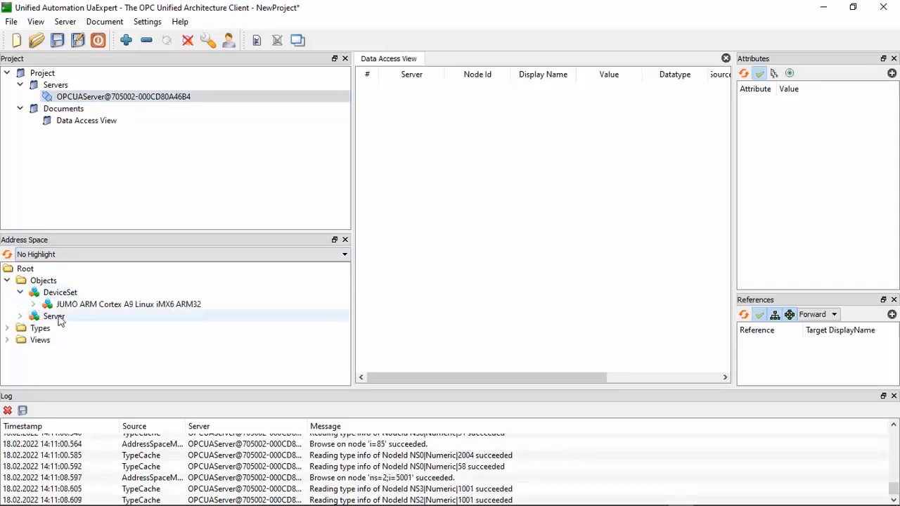
{"action": "left_click", "coordinate": [33, 304]}
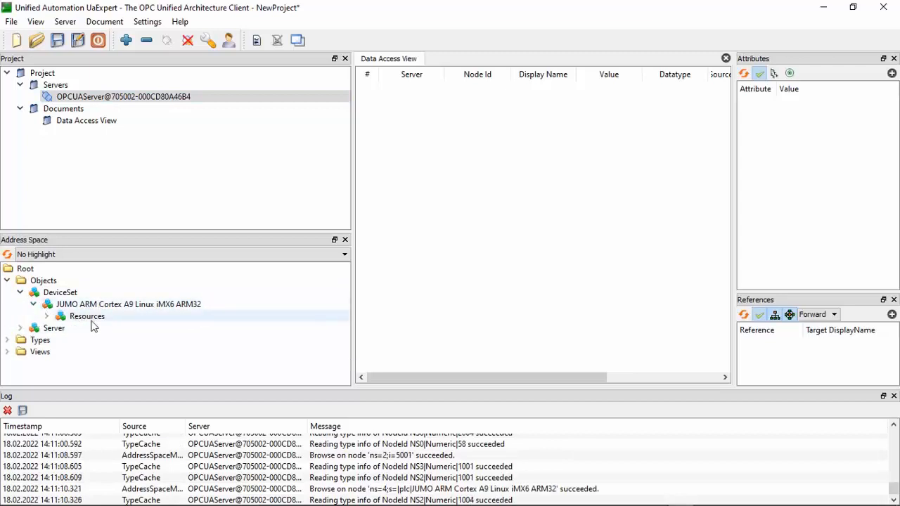
{"action": "left_click", "coordinate": [46, 316]}
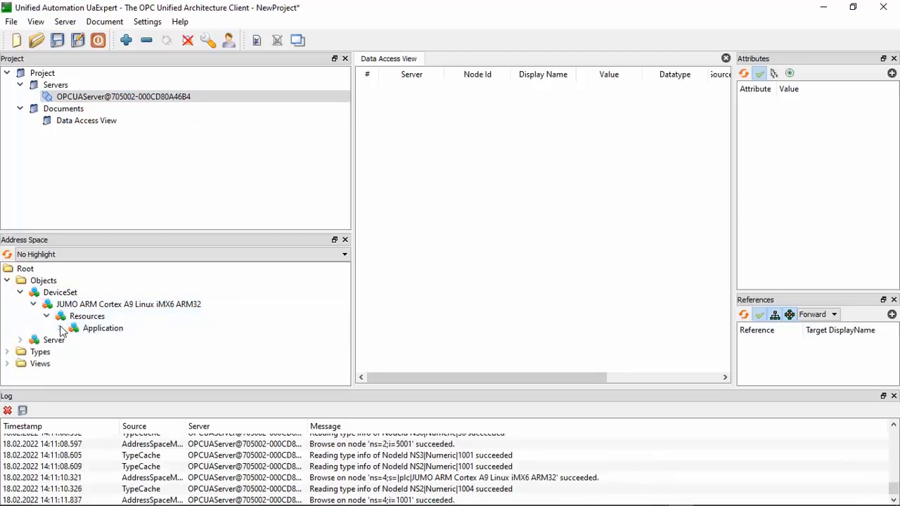
{"action": "left_click", "coordinate": [60, 328]}
{"action": "left_click_drag", "start_coordinate": [263, 230], "coordinate": [270, 136]}
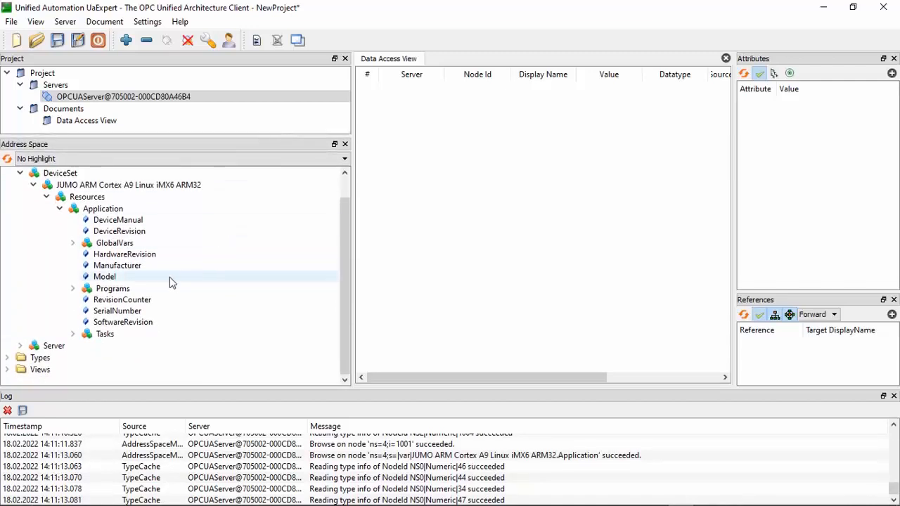
Expand Programs down to the PLC_PRG variables and add rTemp to the Data Access View.
{"action": "left_click", "coordinate": [72, 288]}
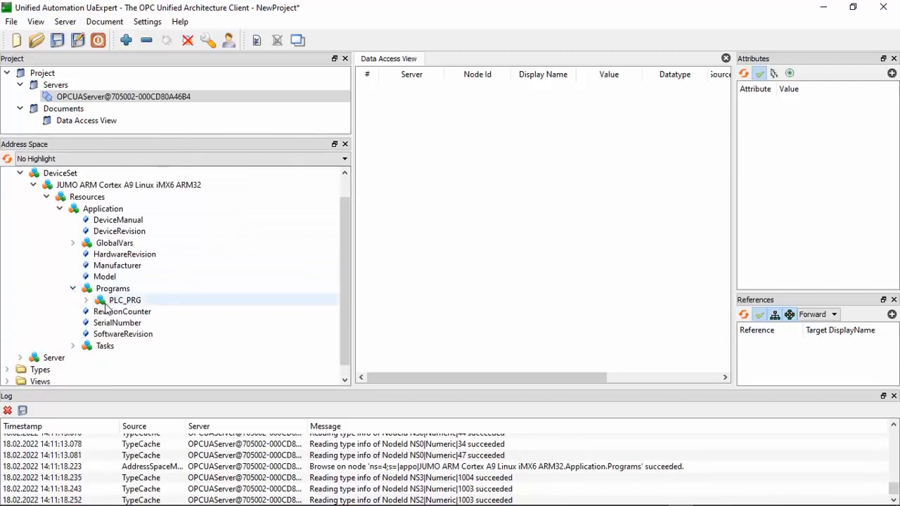
{"action": "left_click", "coordinate": [86, 300]}
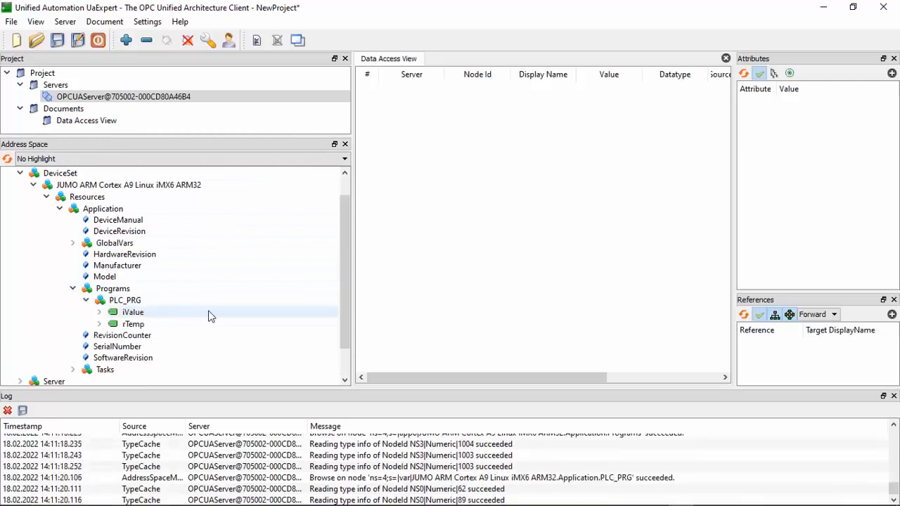
{"action": "left_click", "coordinate": [99, 314]}
{"action": "left_click", "coordinate": [99, 325]}
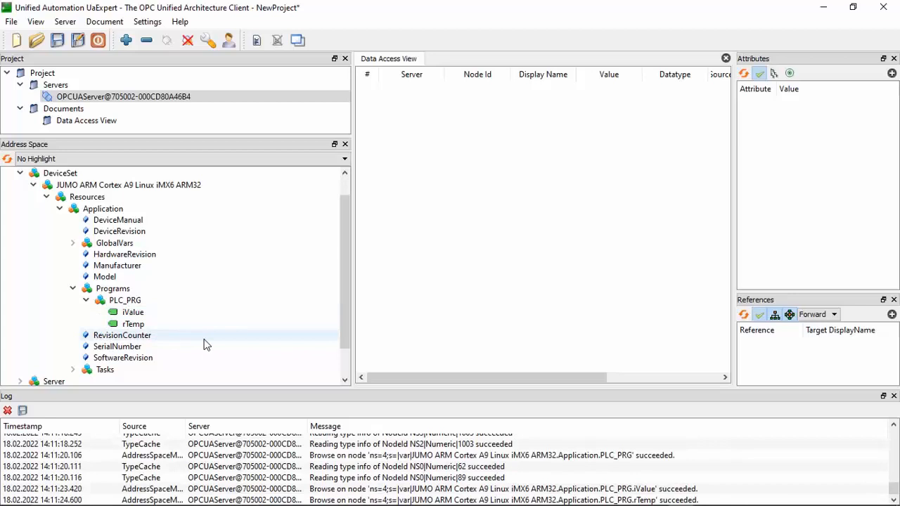
{"action": "left_click", "coordinate": [145, 326]}
{"action": "left_click_drag", "start_coordinate": [145, 326], "coordinate": [502, 130]}
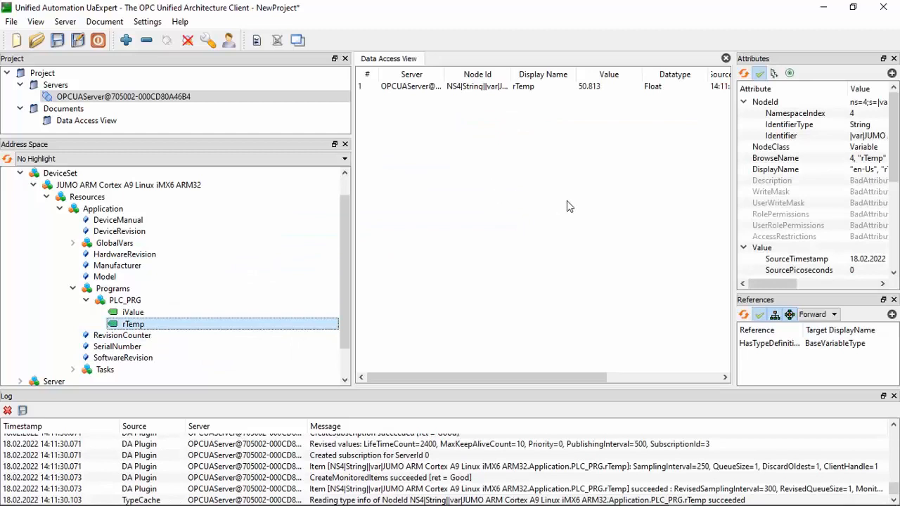